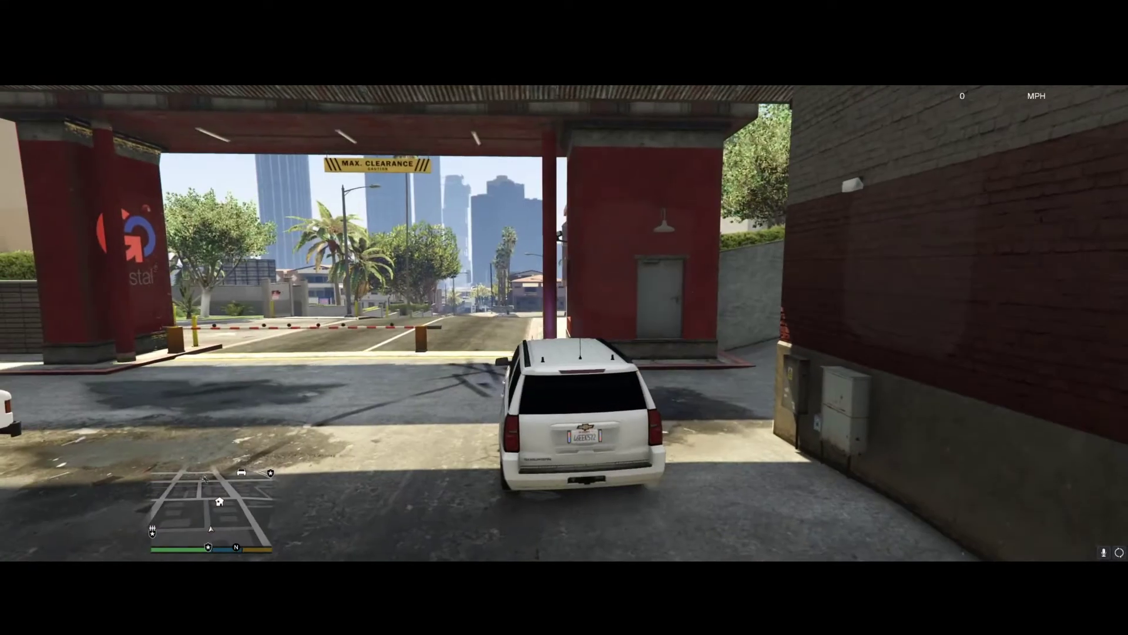
Step: Switch on the white police SUV's red and blue emergency lights
key(e)
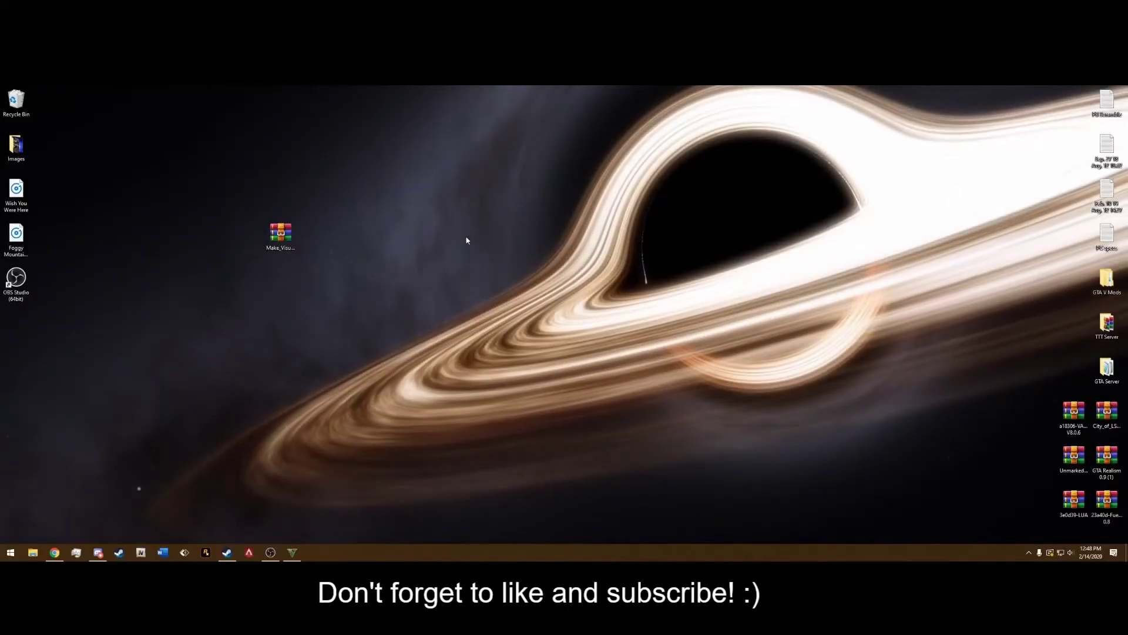
Step: Select the Make Visuals Great Again archive icon on the desktop
click(287, 233)
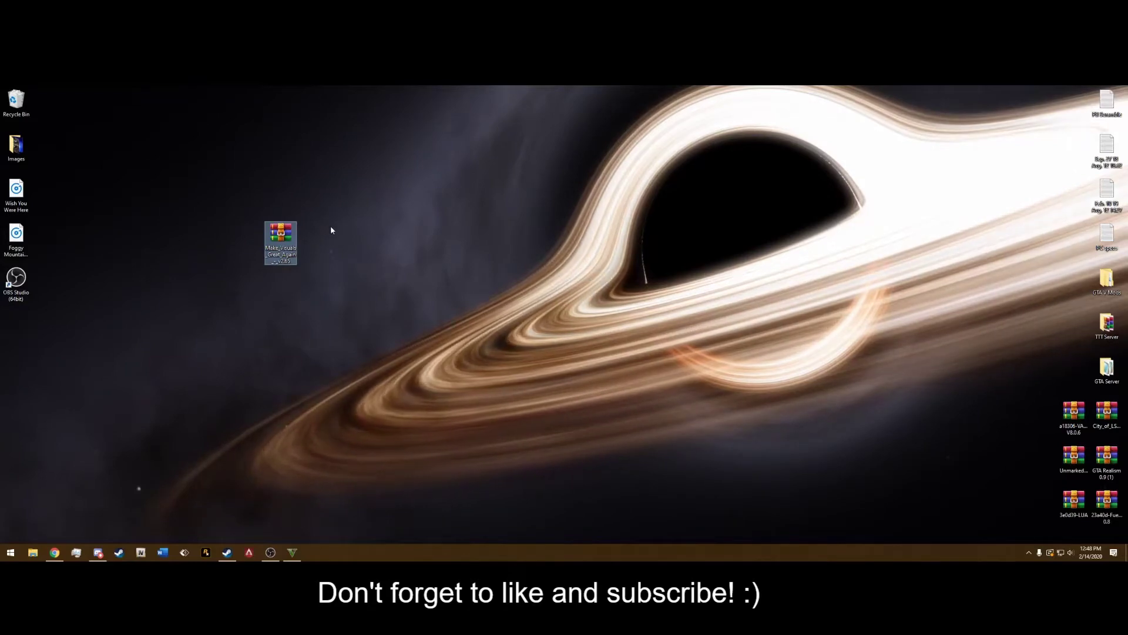
drag(242, 193, 728, 255)
Step: Return to the AusGamer mod page in the browser and open the Sign Up form
click(54, 552)
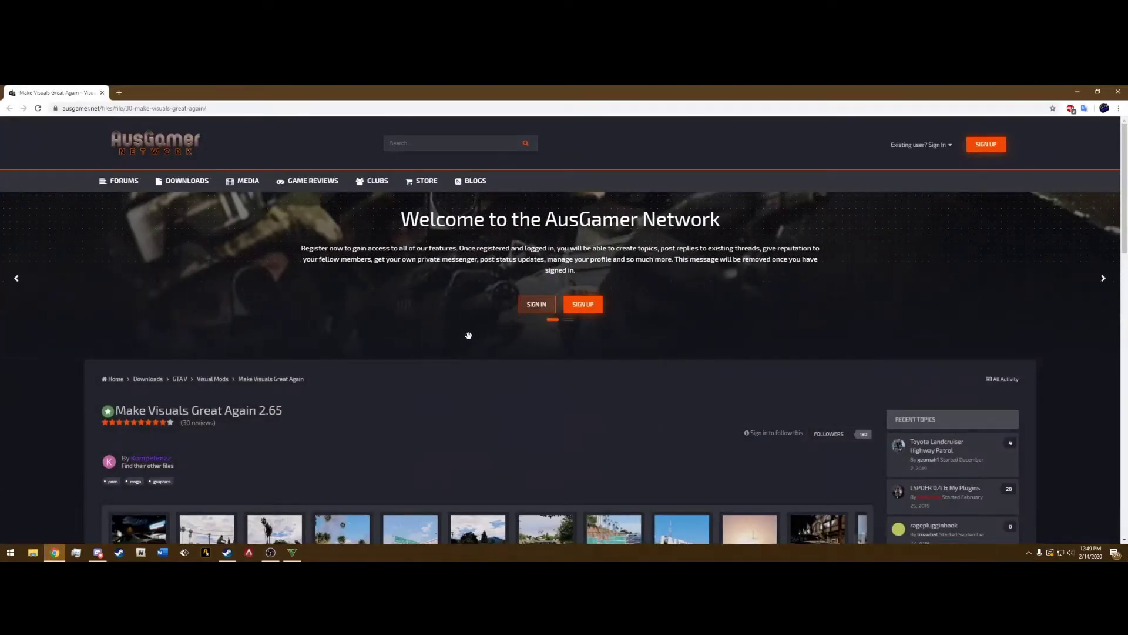
scroll(468, 336, down, 15)
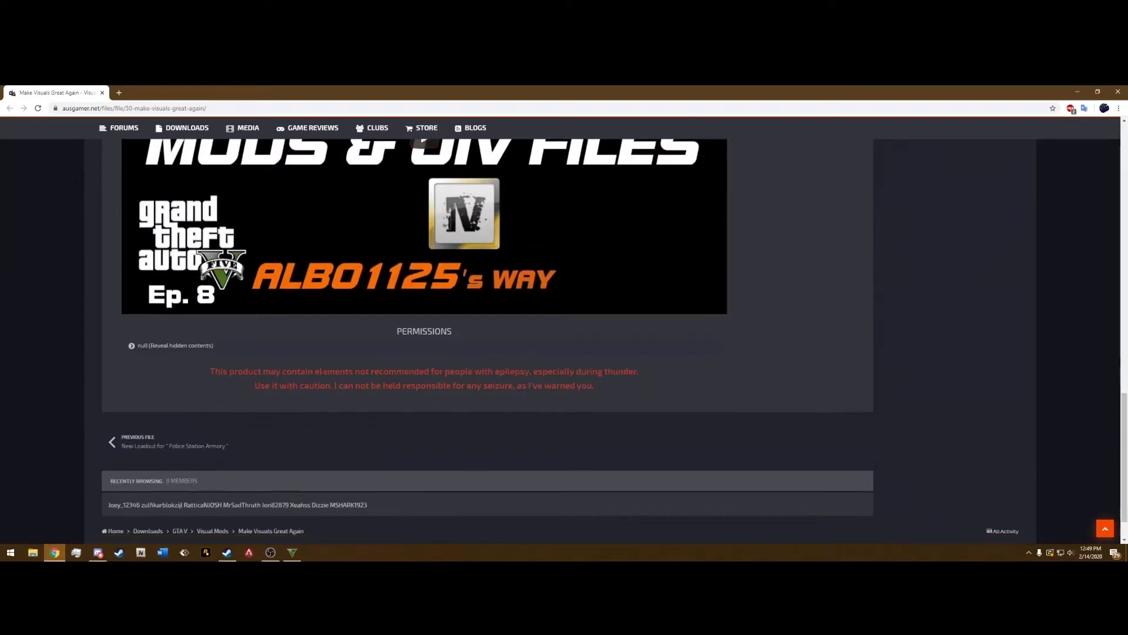
scroll(169, 358, up, 15)
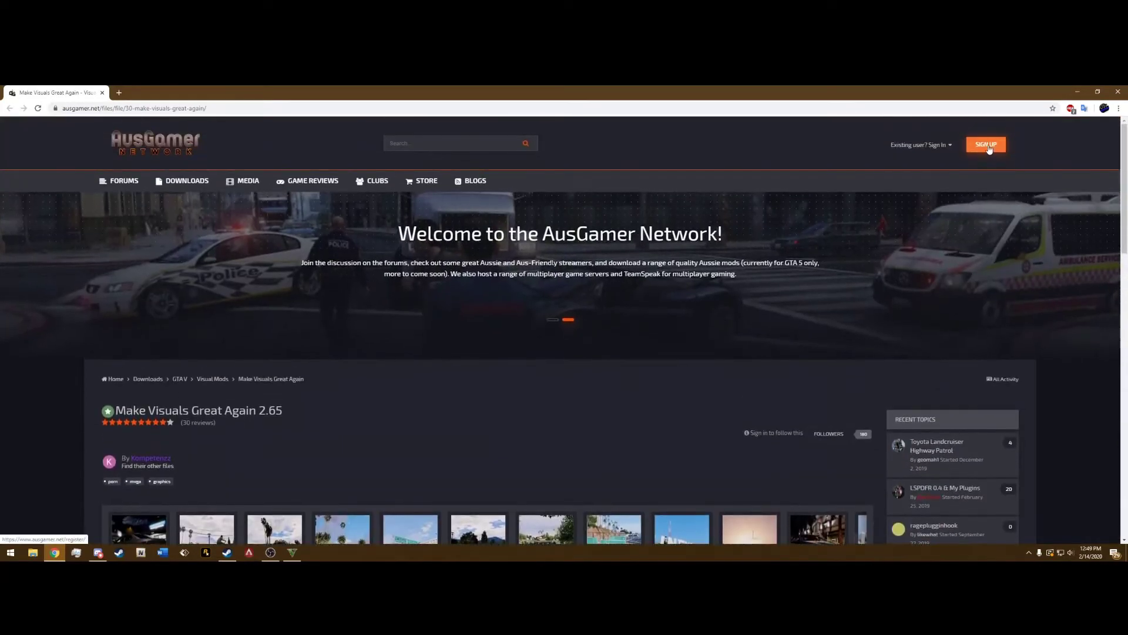
click(990, 149)
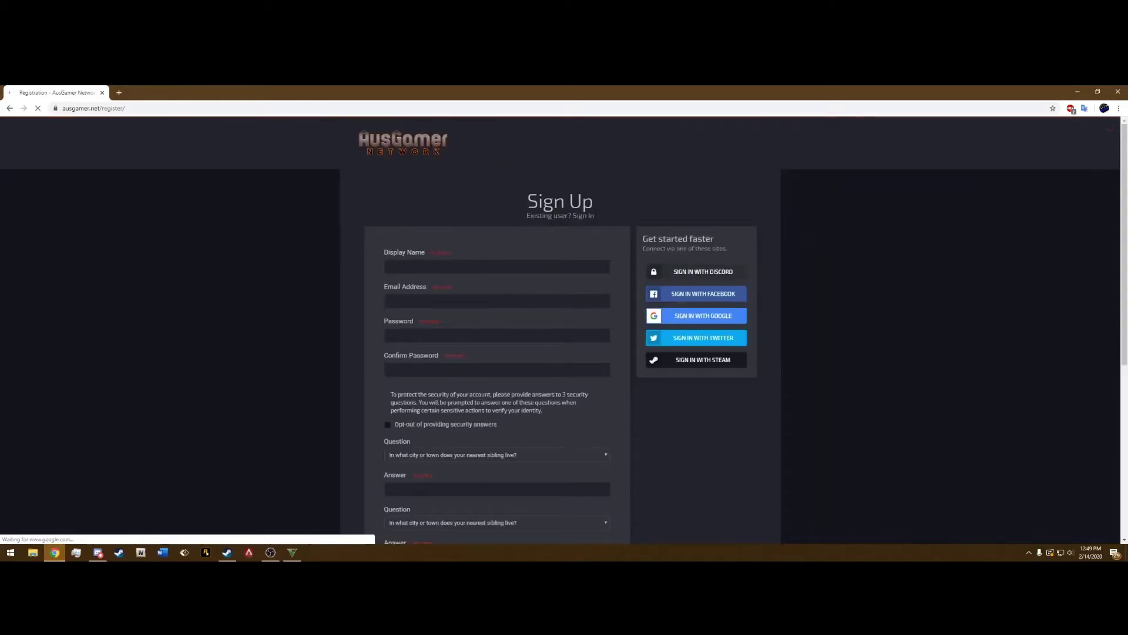
Step: Tick 'Opt-out of providing security answers' on the registration form
scroll(433, 328, down, 3)
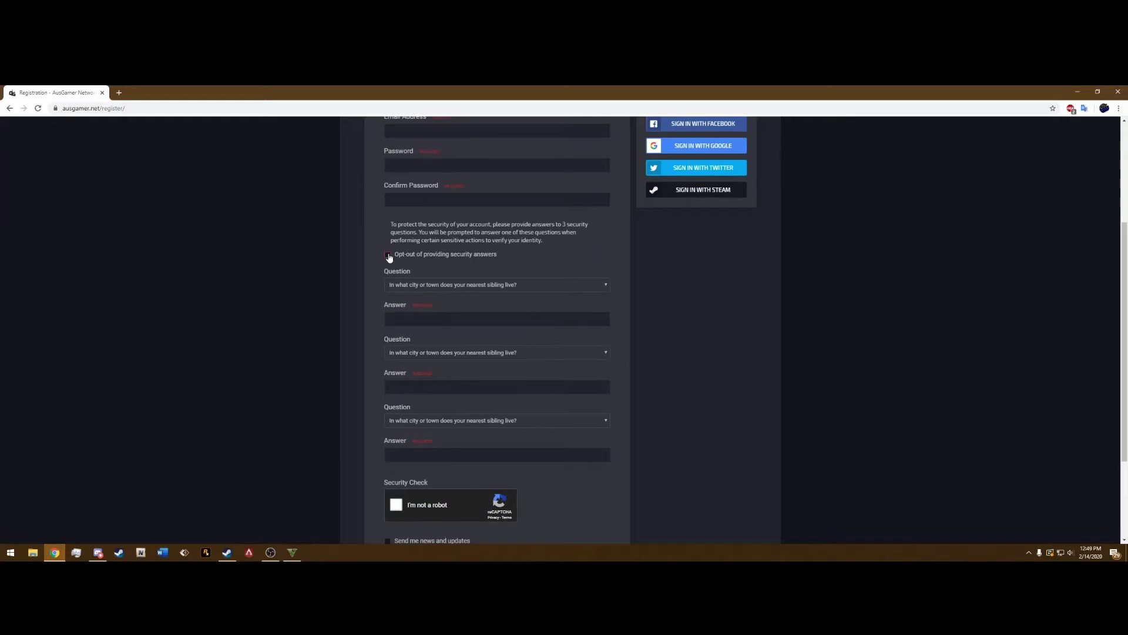
click(387, 254)
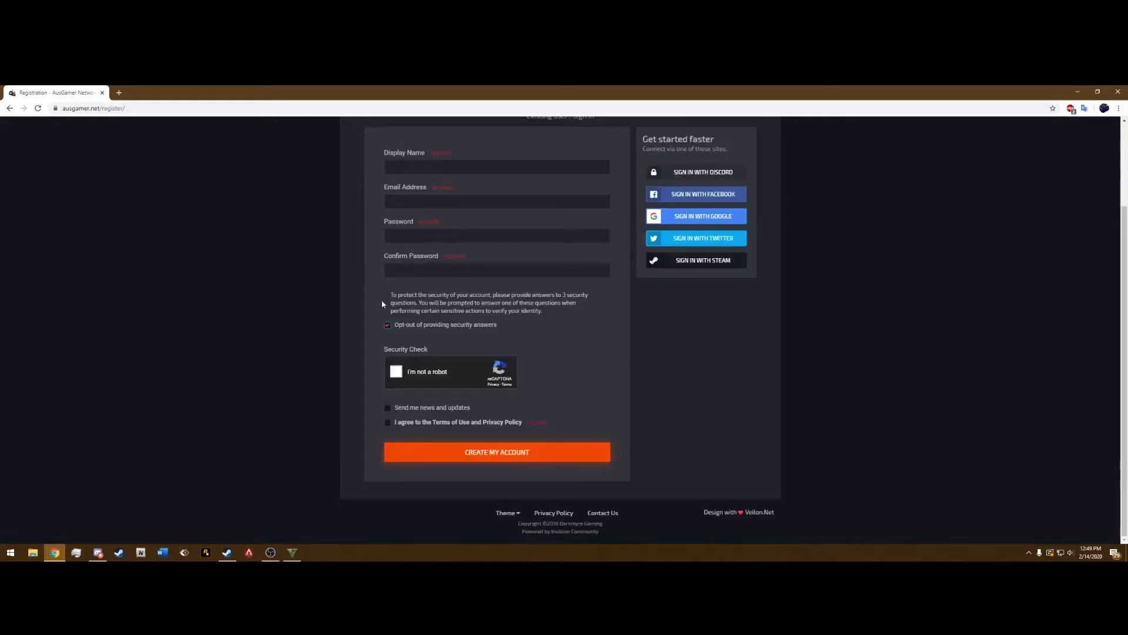
click(396, 327)
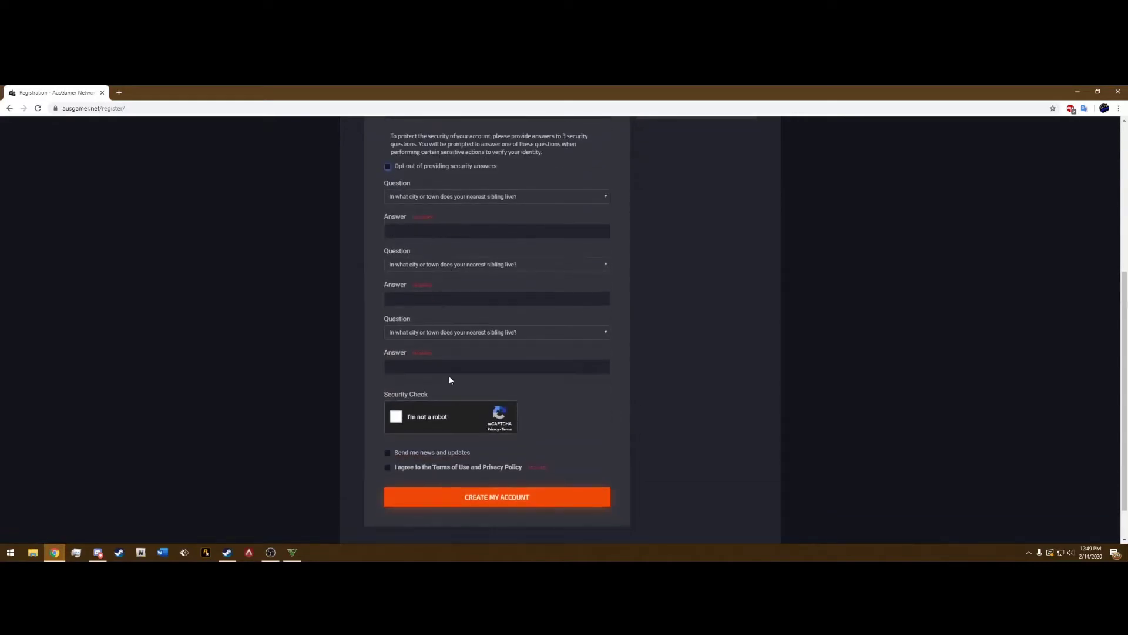
scroll(469, 259, up, 3)
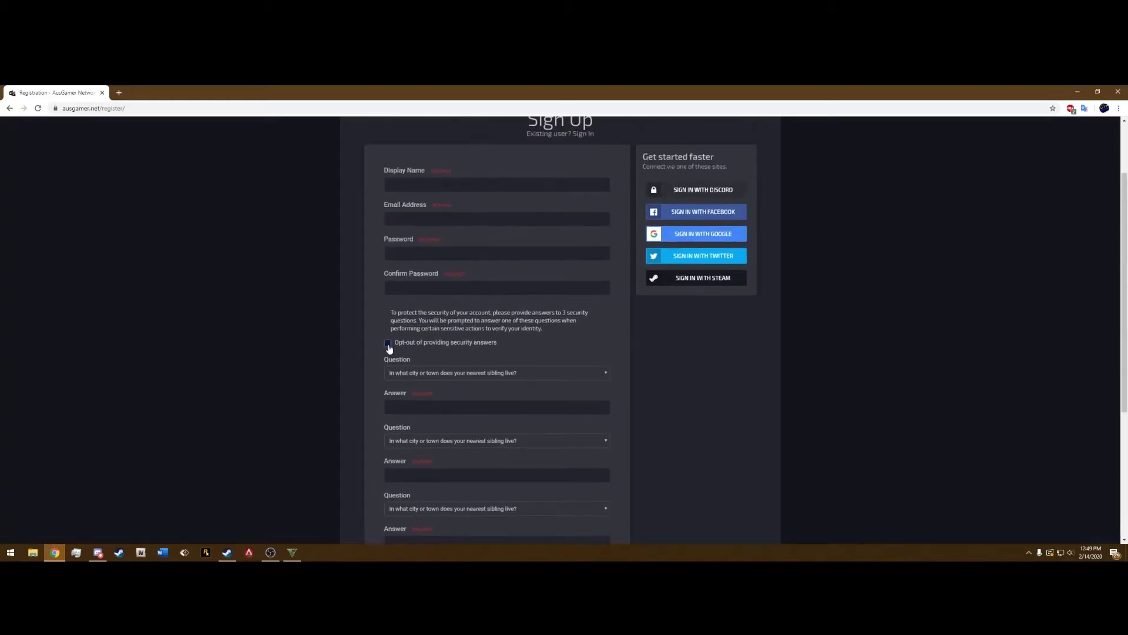
click(388, 344)
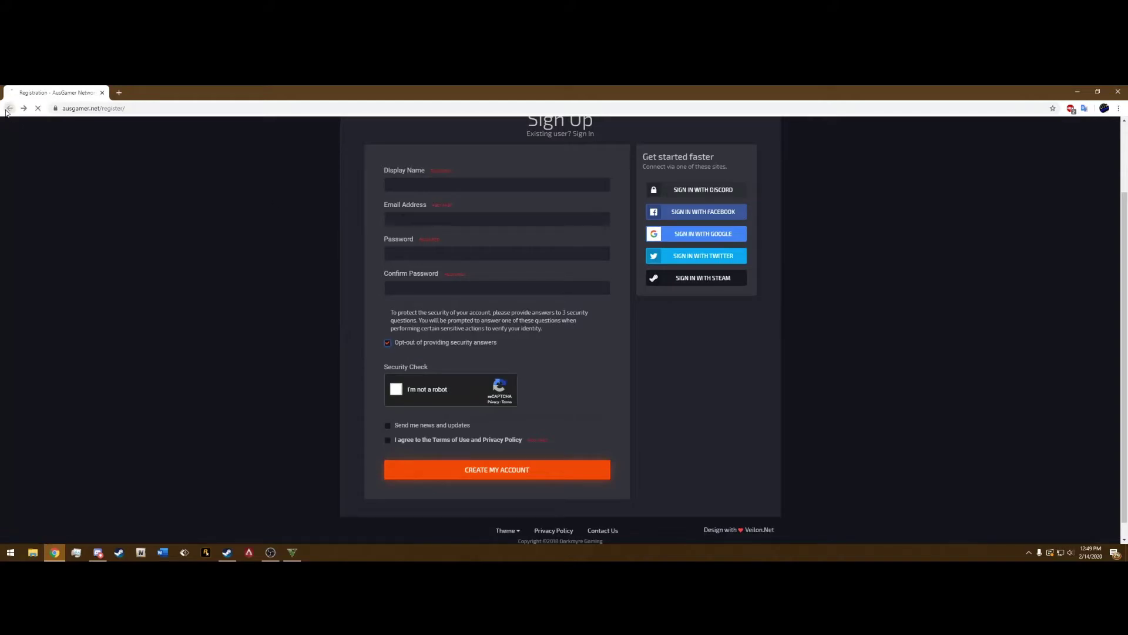
Step: Scroll through the Make Visuals 2.65 details and screenshots, then close the enlarged gallery image
scroll(375, 282, down, 2)
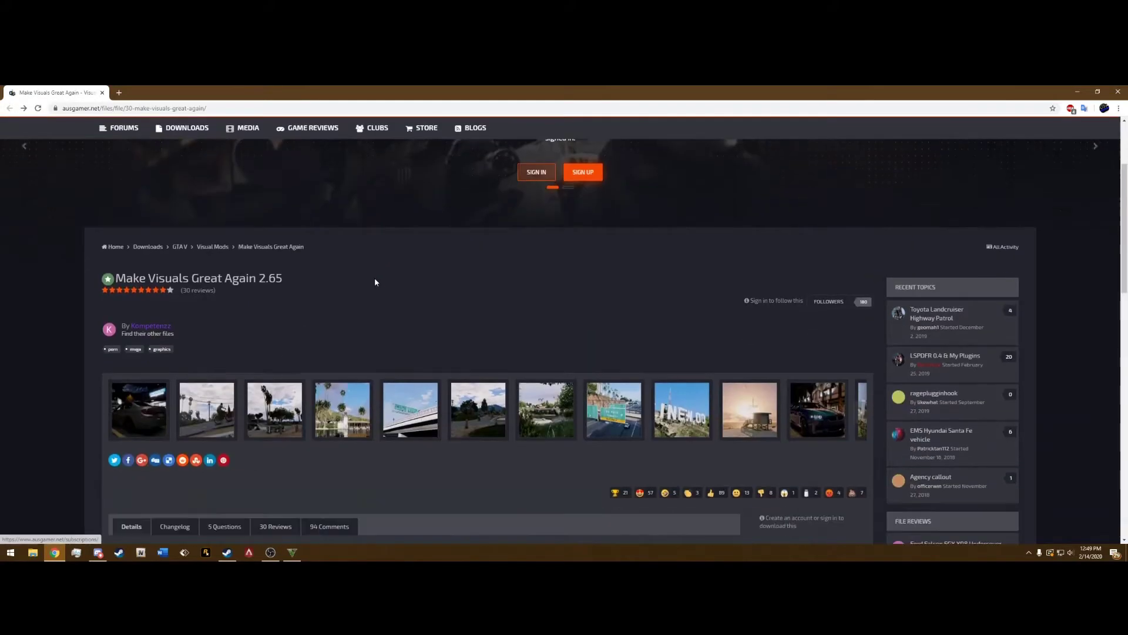
scroll(353, 275, down, 1)
scroll(376, 419, down, 5)
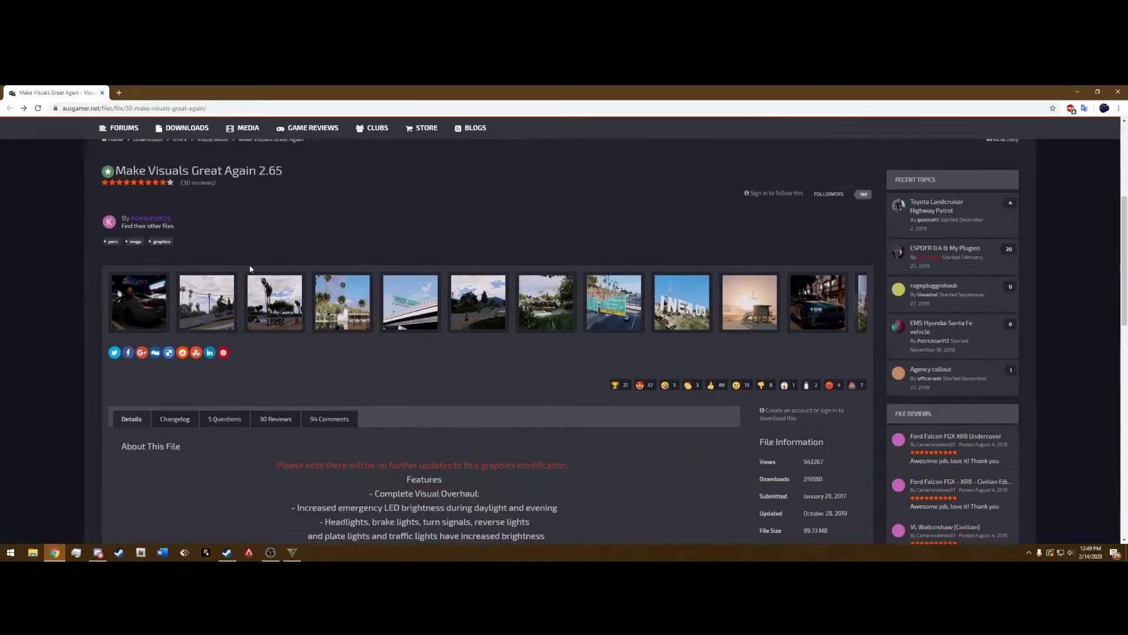
scroll(433, 306, up, 9)
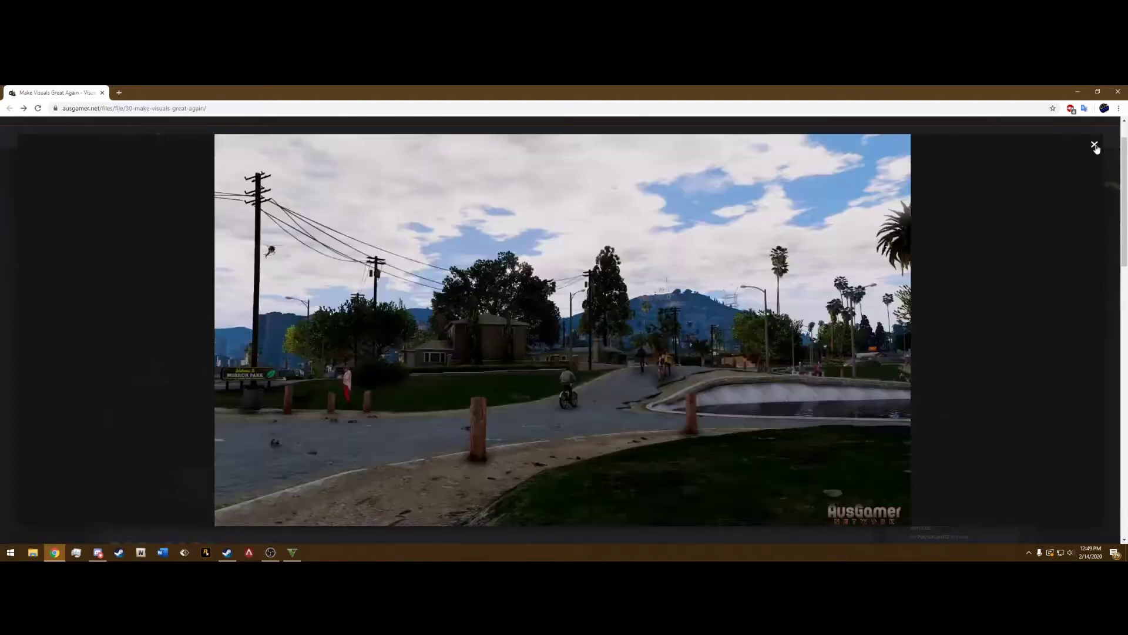
click(1093, 144)
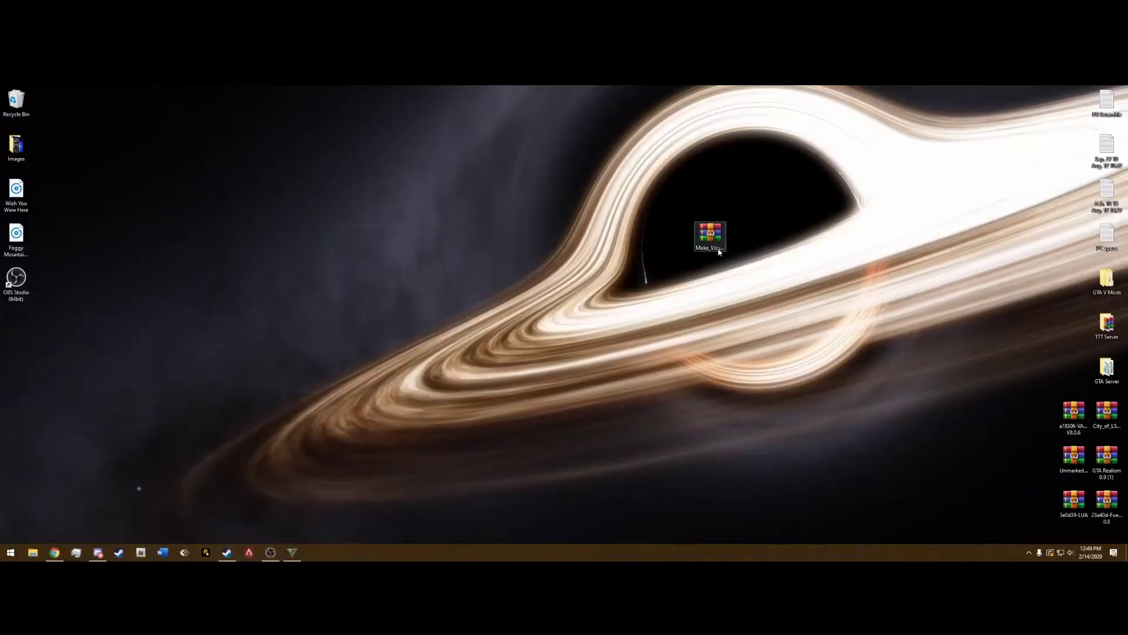
Step: Drag MAKE VISUALS GREAT AGAIN - 2.65.oiv from v2.65 > Automatic Installation onto the desktop
drag(718, 252, 743, 207)
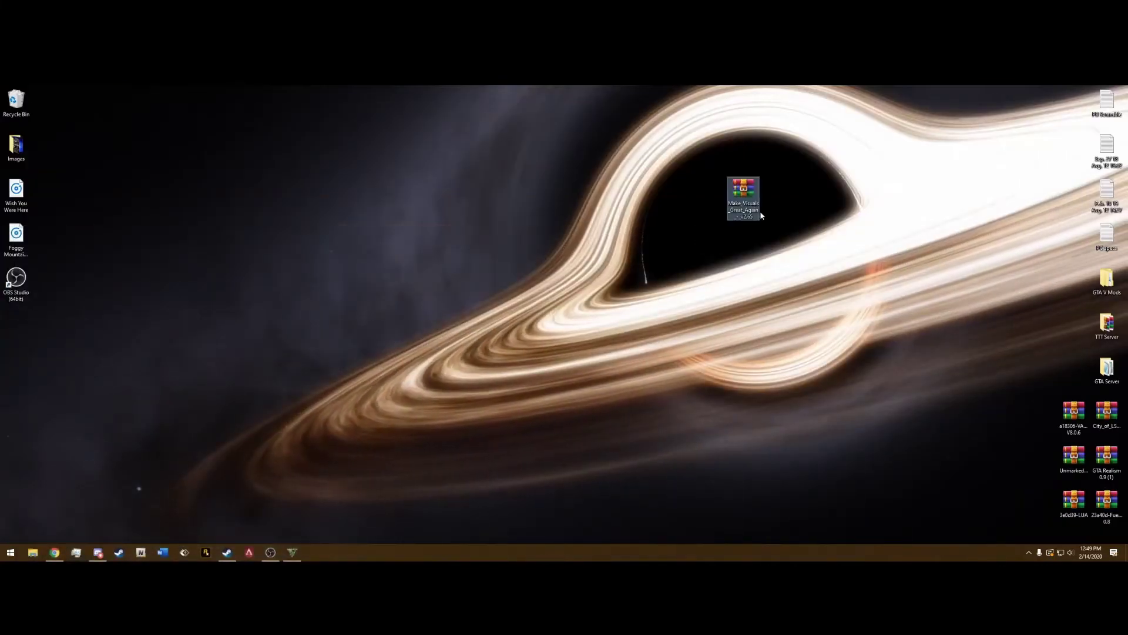
double_click(729, 189)
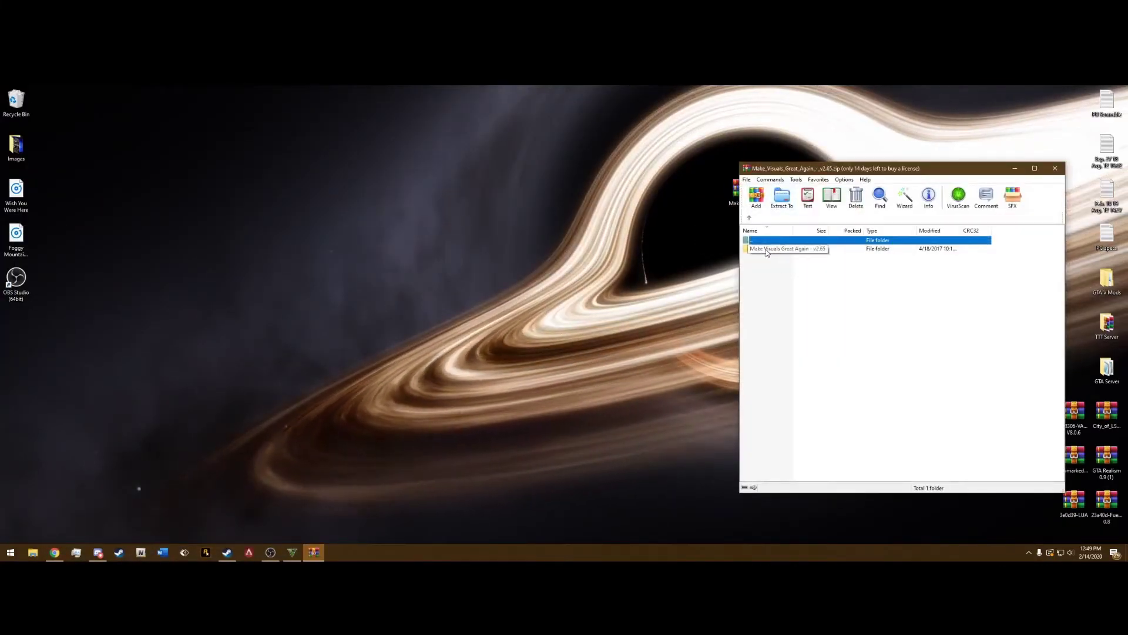
double_click(789, 251)
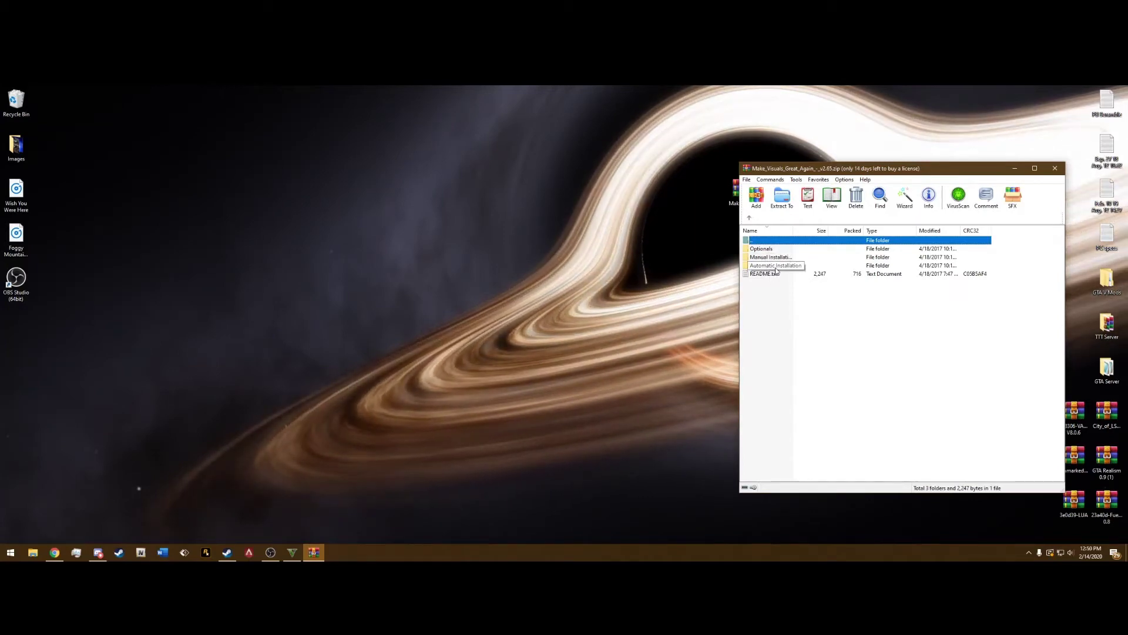
double_click(772, 268)
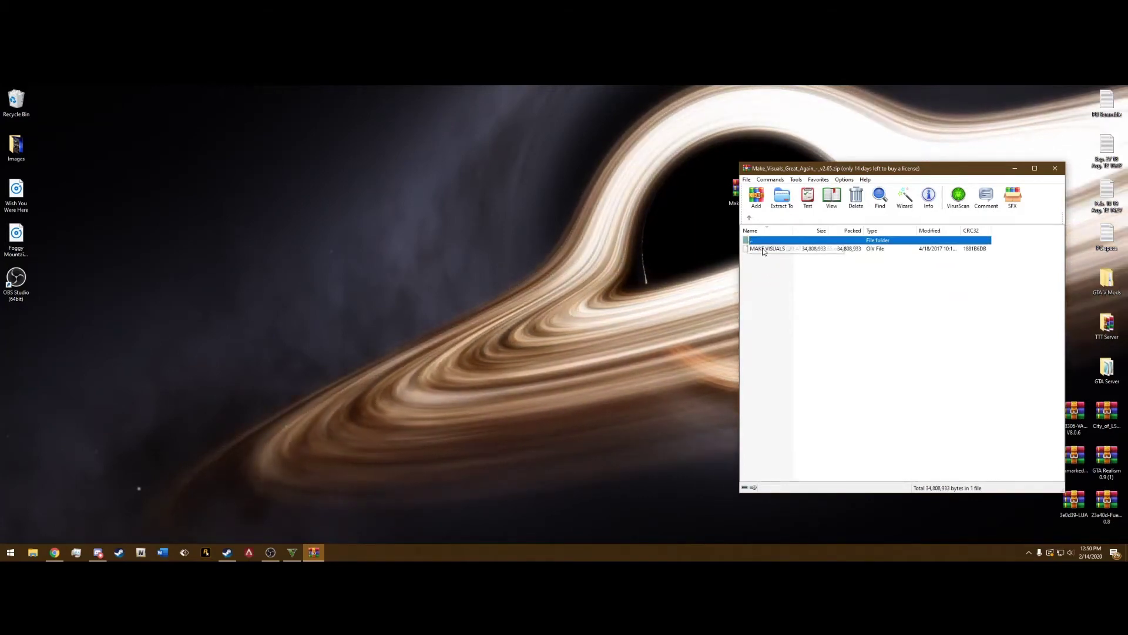
click(763, 251)
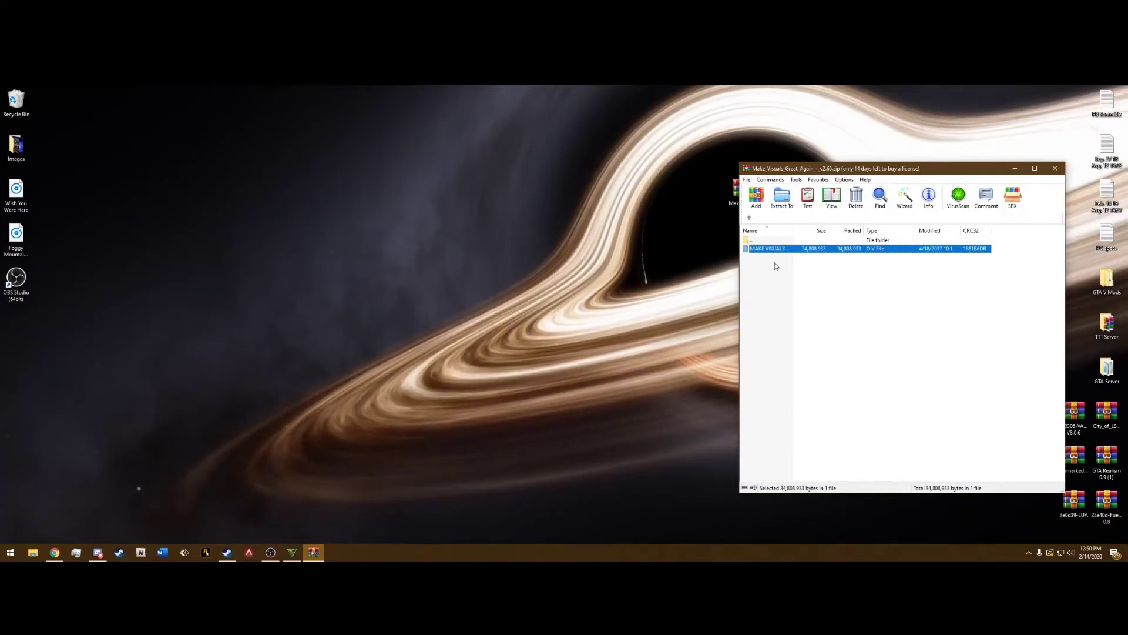
click(775, 263)
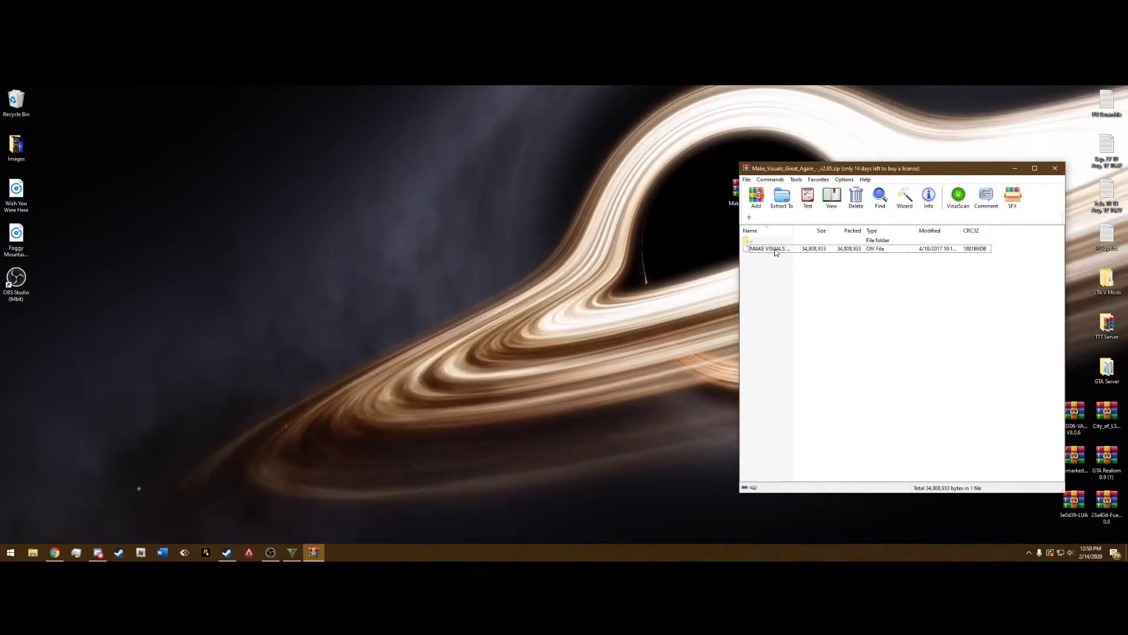
drag(775, 252, 567, 173)
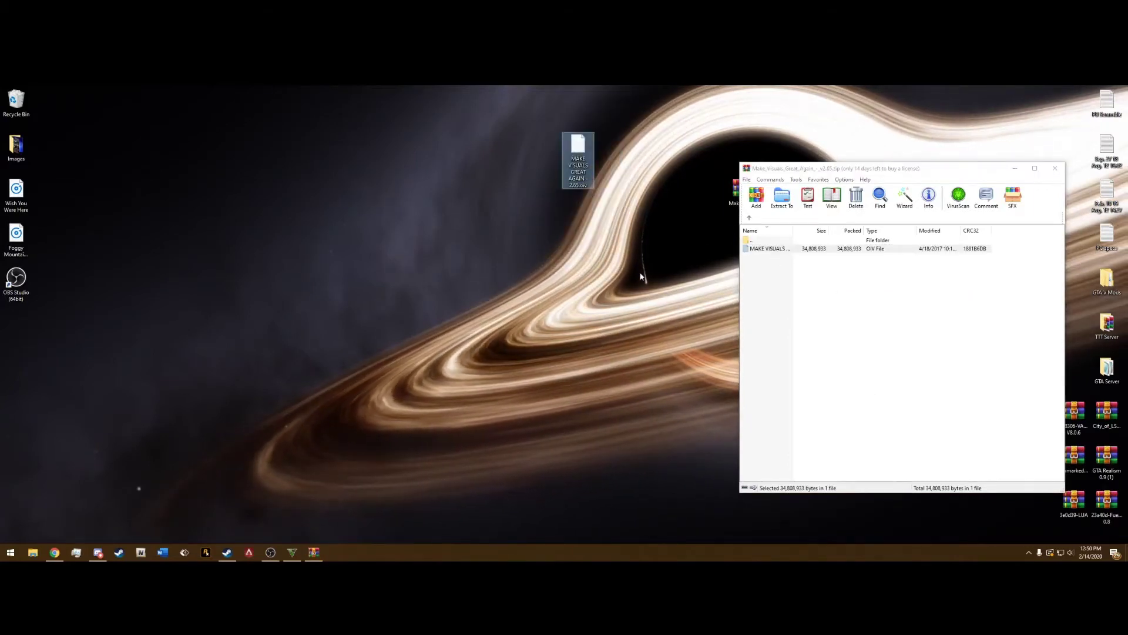
click(549, 112)
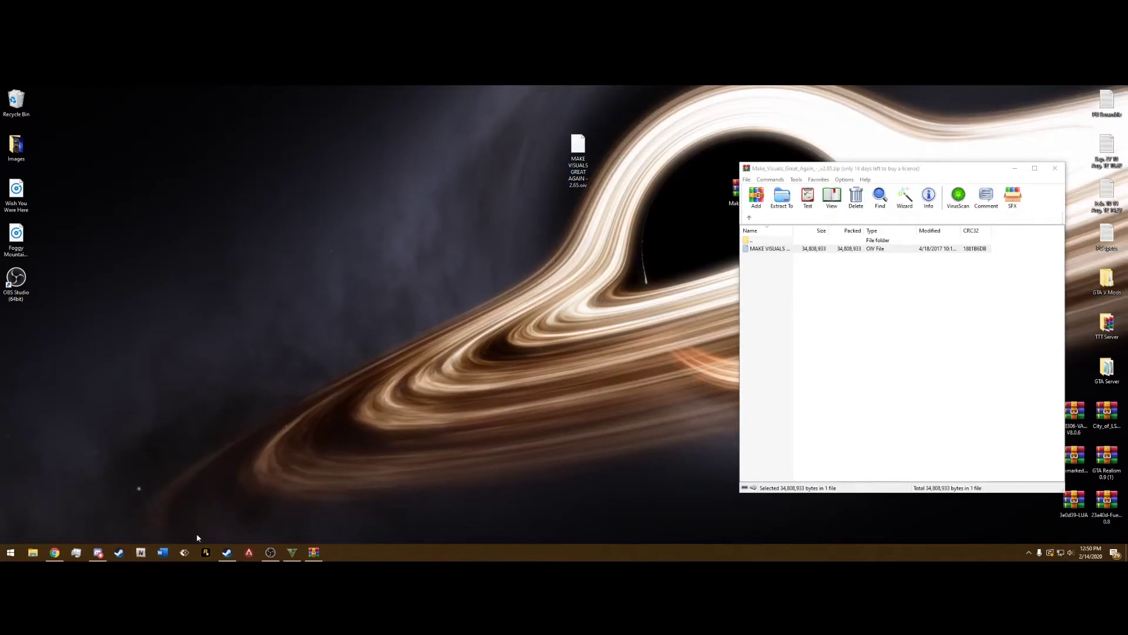
Step: Launch OpenIV for GTA V Windows, inspect the archive's ReShade + ENB folder, then minimise WinRAR
click(253, 450)
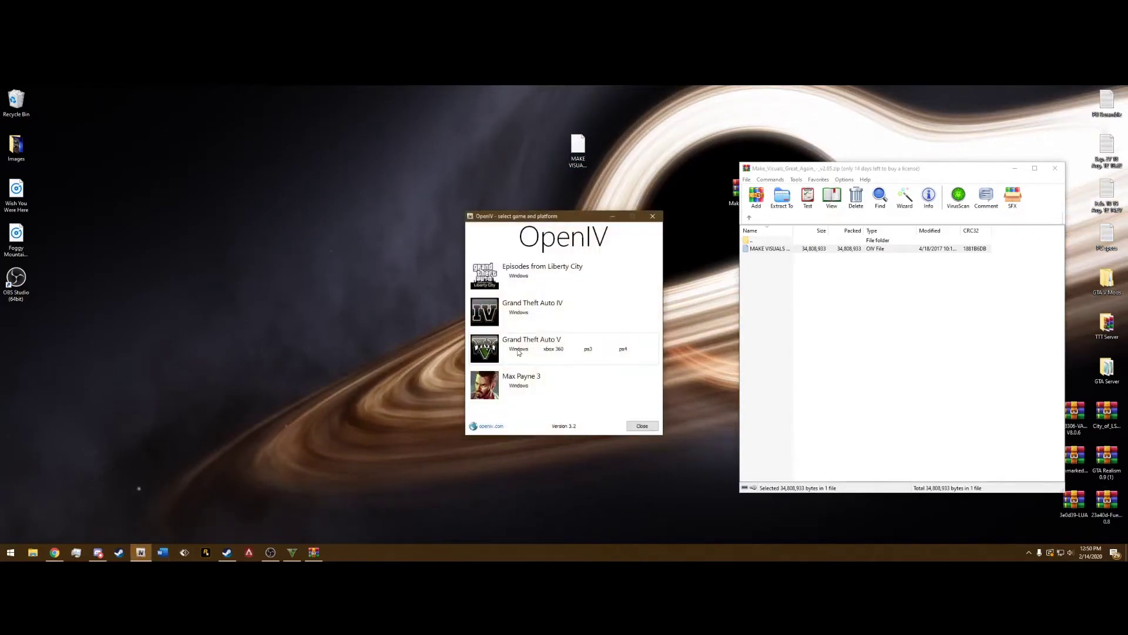
click(518, 350)
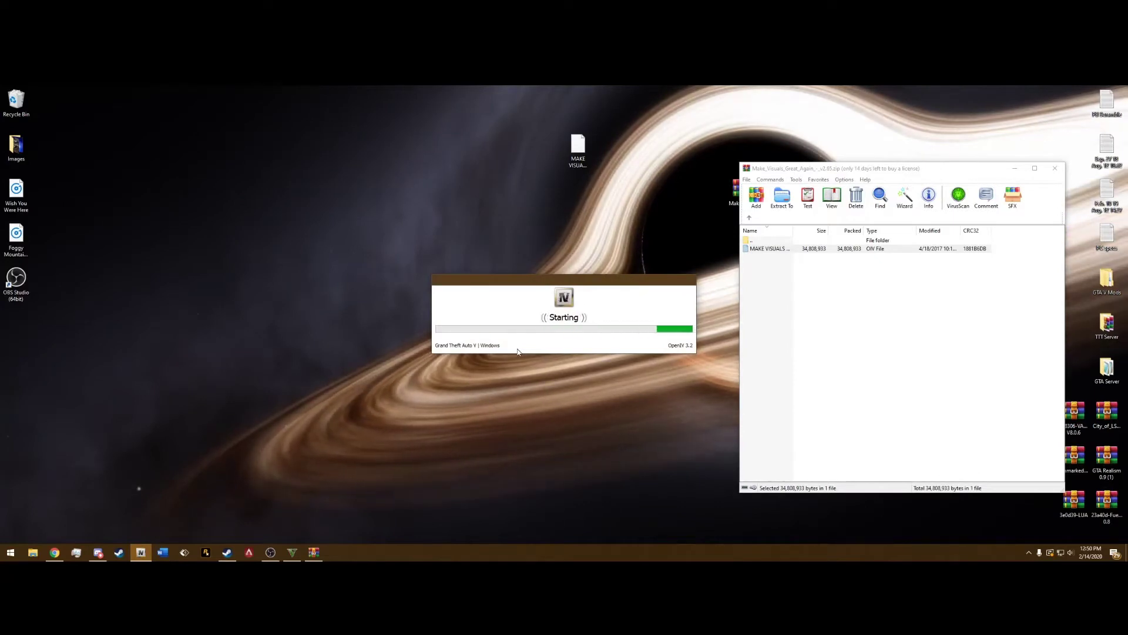
double_click(769, 248)
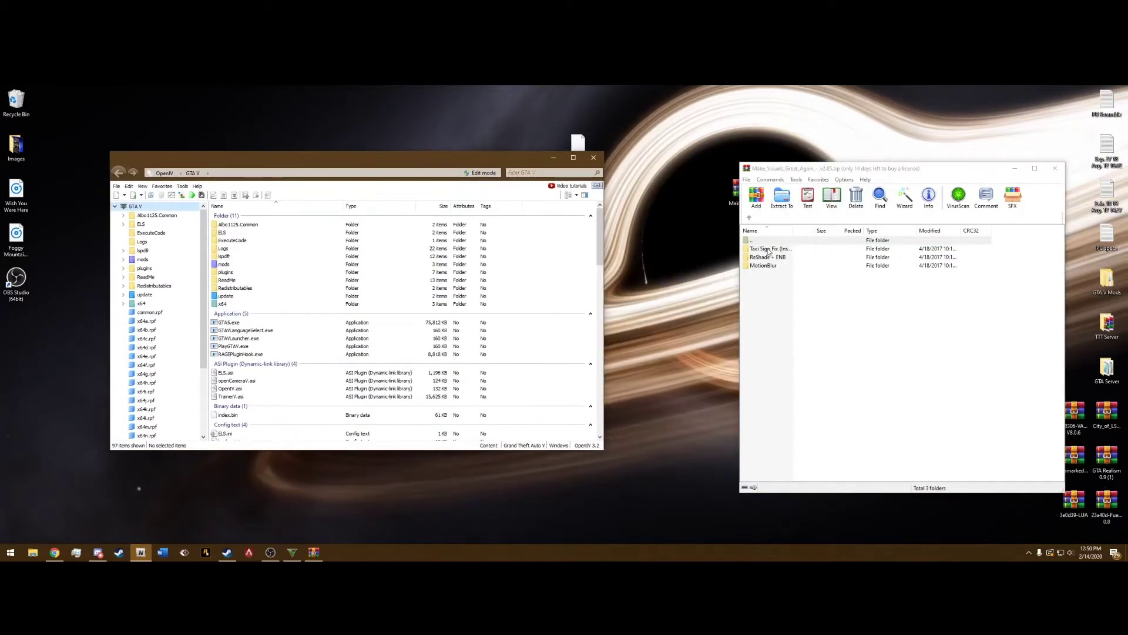
click(770, 258)
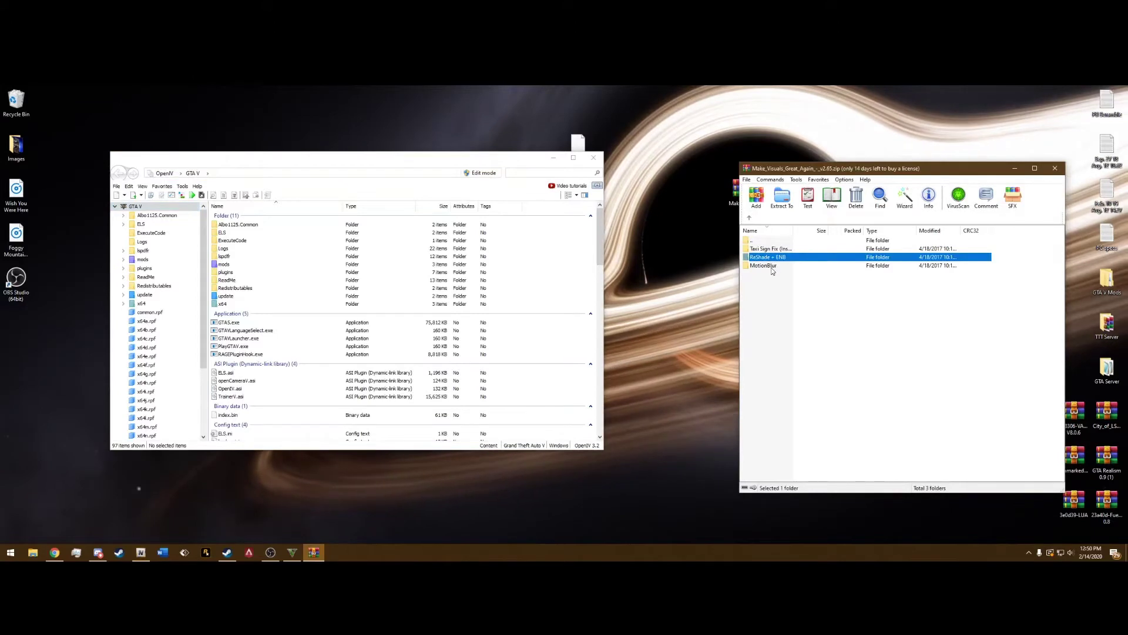
click(802, 291)
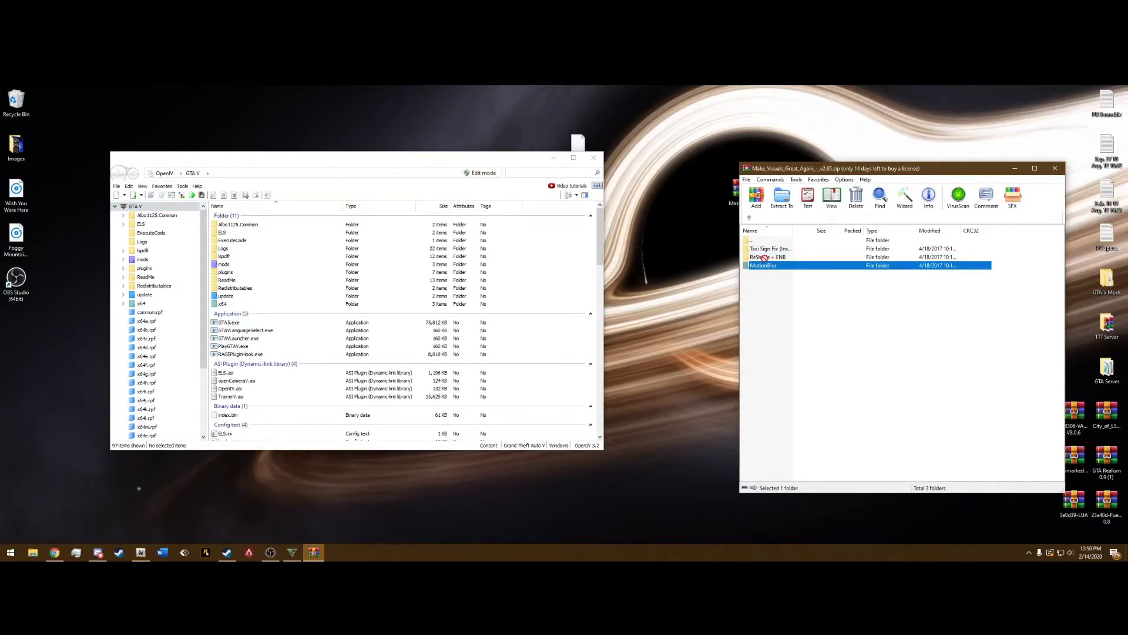
click(1014, 169)
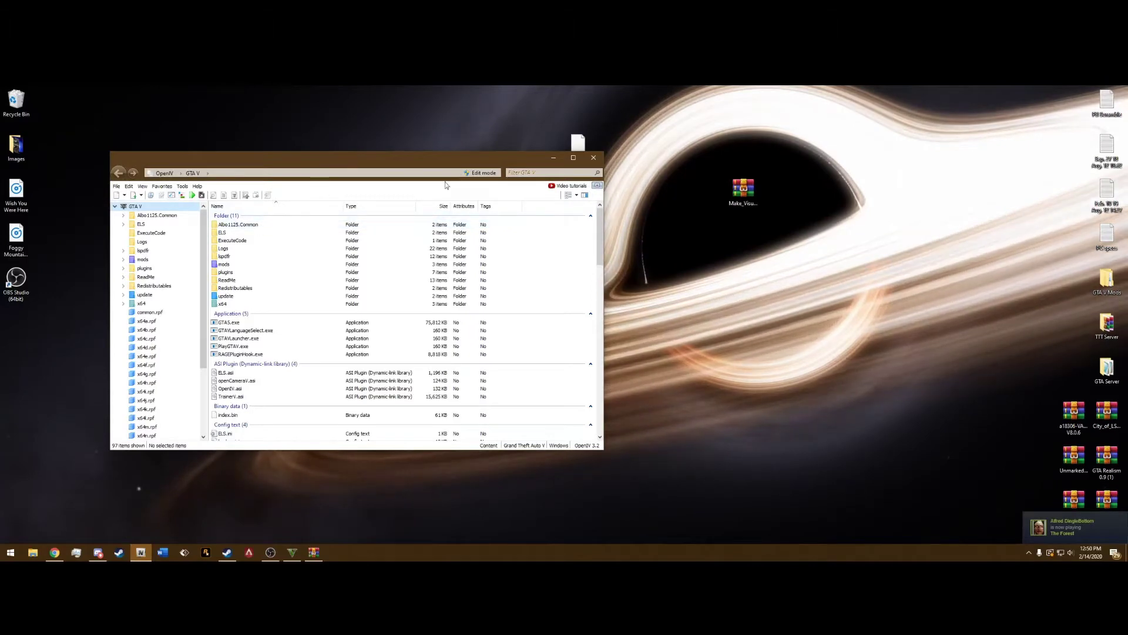
Step: Enable OpenIV's Edit mode and move the window down and left
click(482, 172)
click(582, 350)
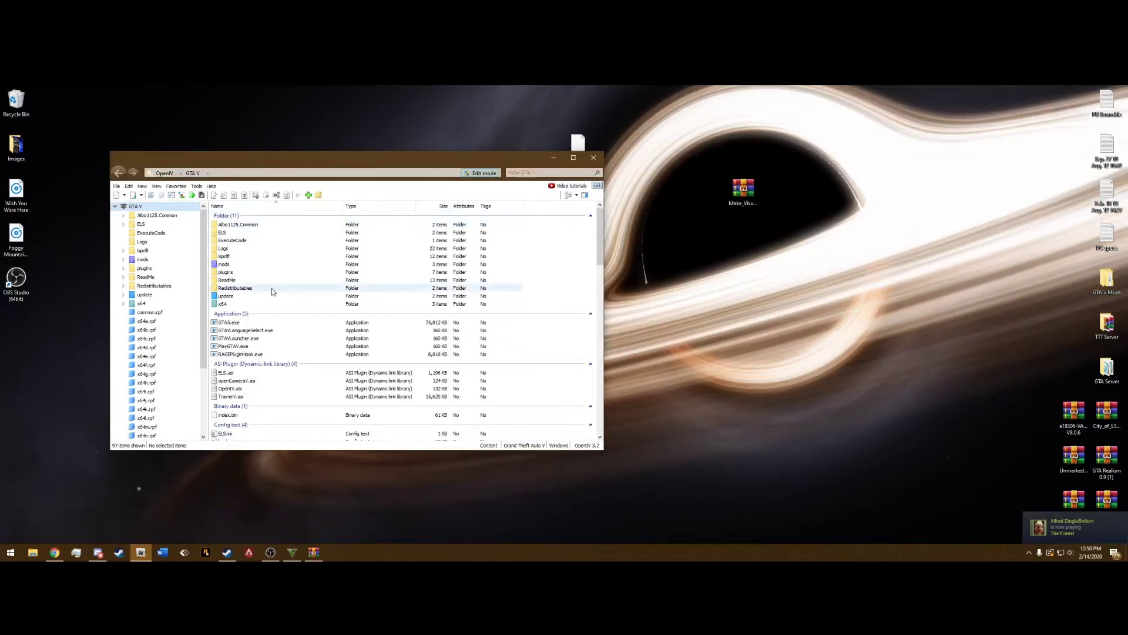
drag(327, 164, 296, 196)
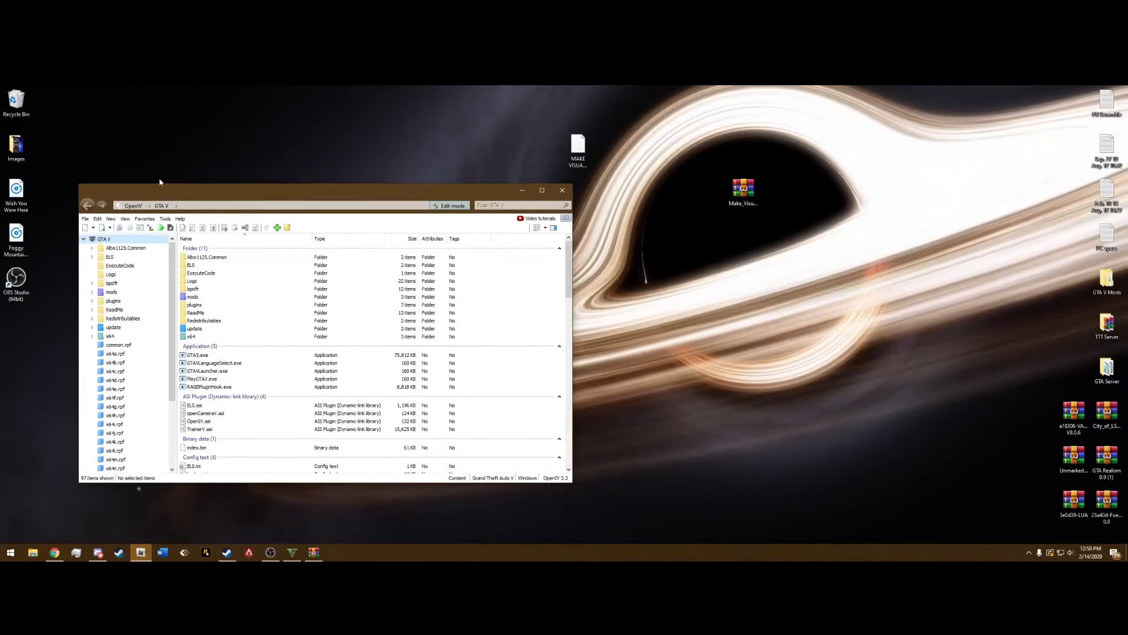
Step: Open Tools > Package Installer and pick MAKE VISUALS GREAT AGAIN - 2.65.oiv from the Desktop
click(166, 219)
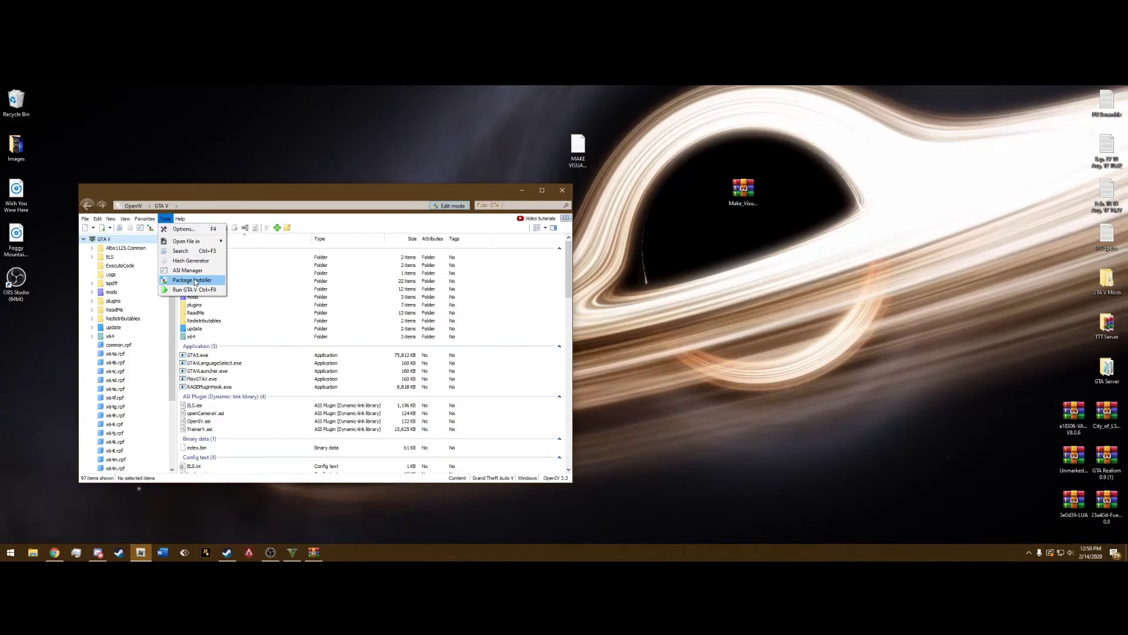
click(194, 281)
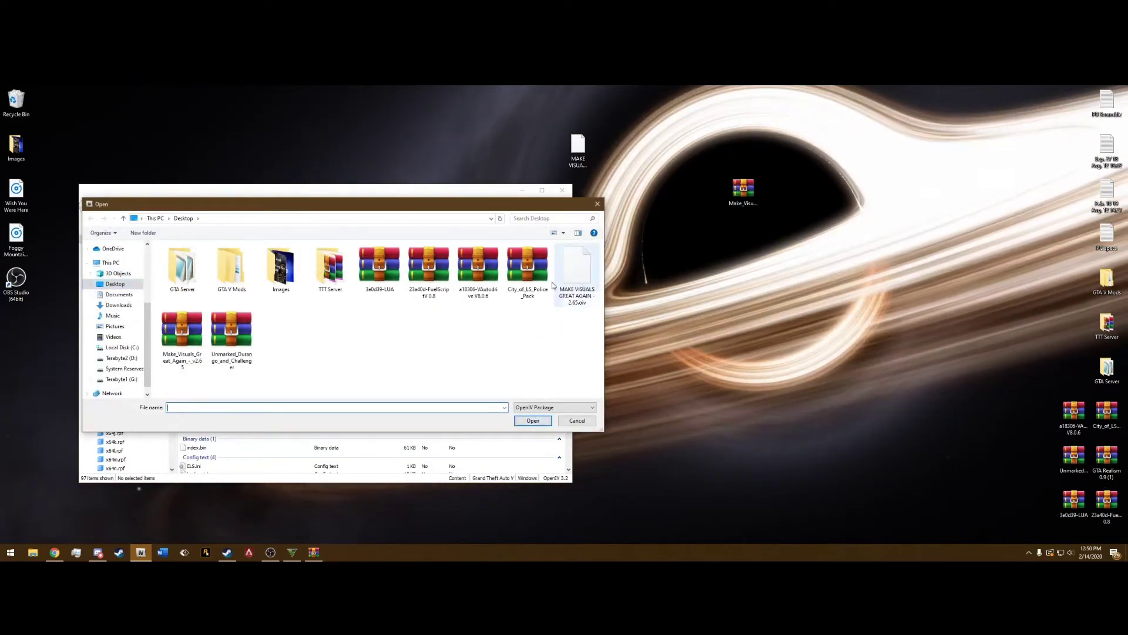
scroll(122, 296, up, 3)
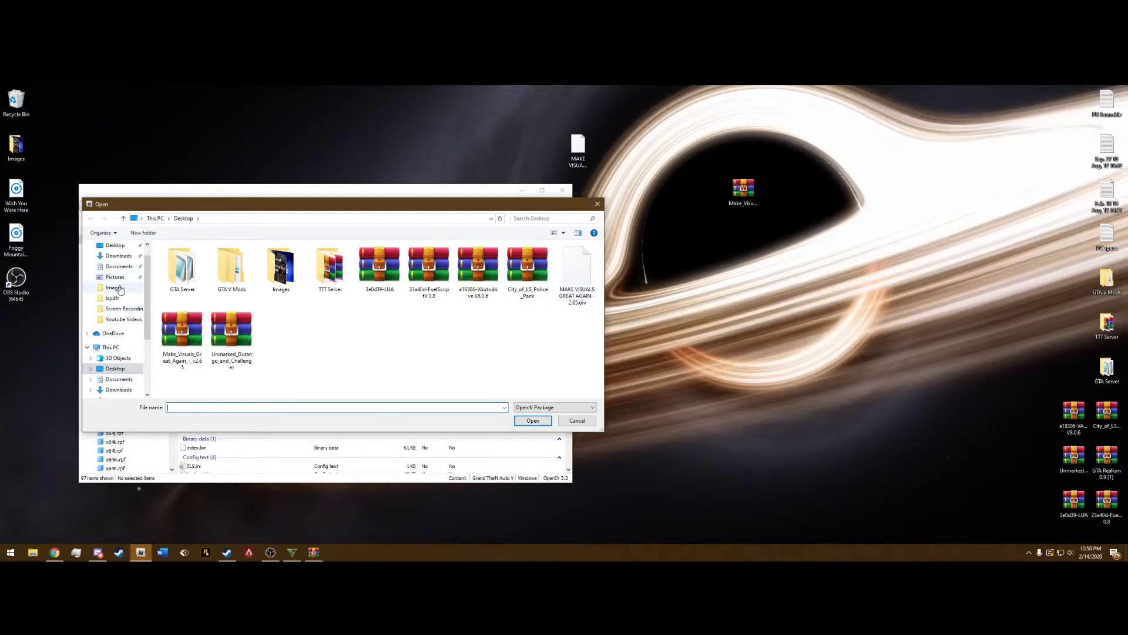
click(117, 250)
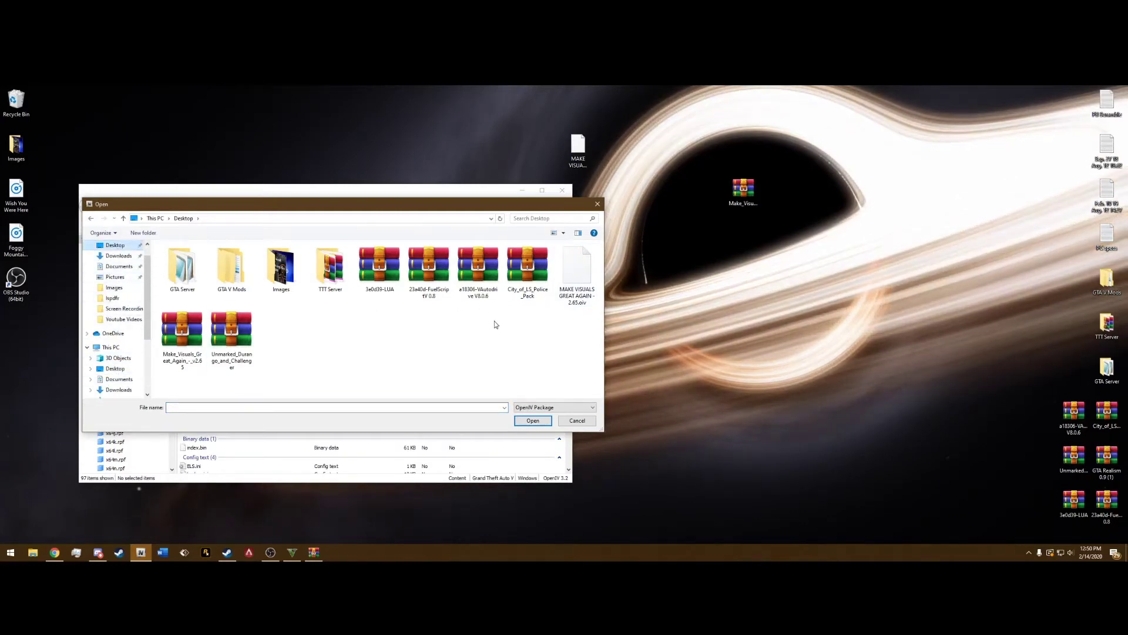
click(577, 262)
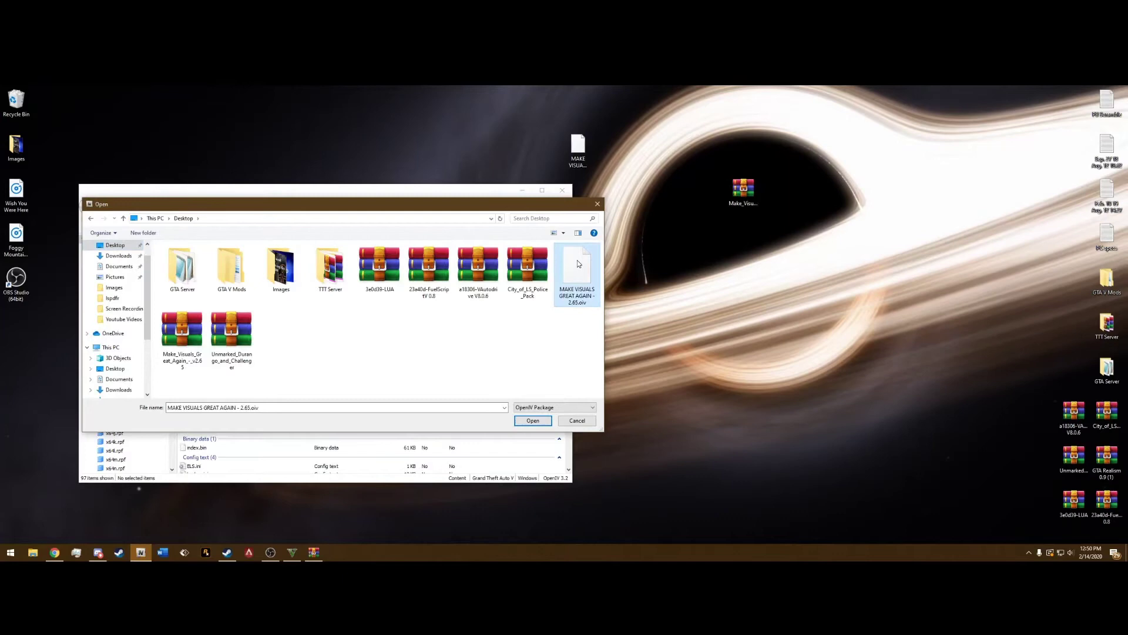
click(532, 421)
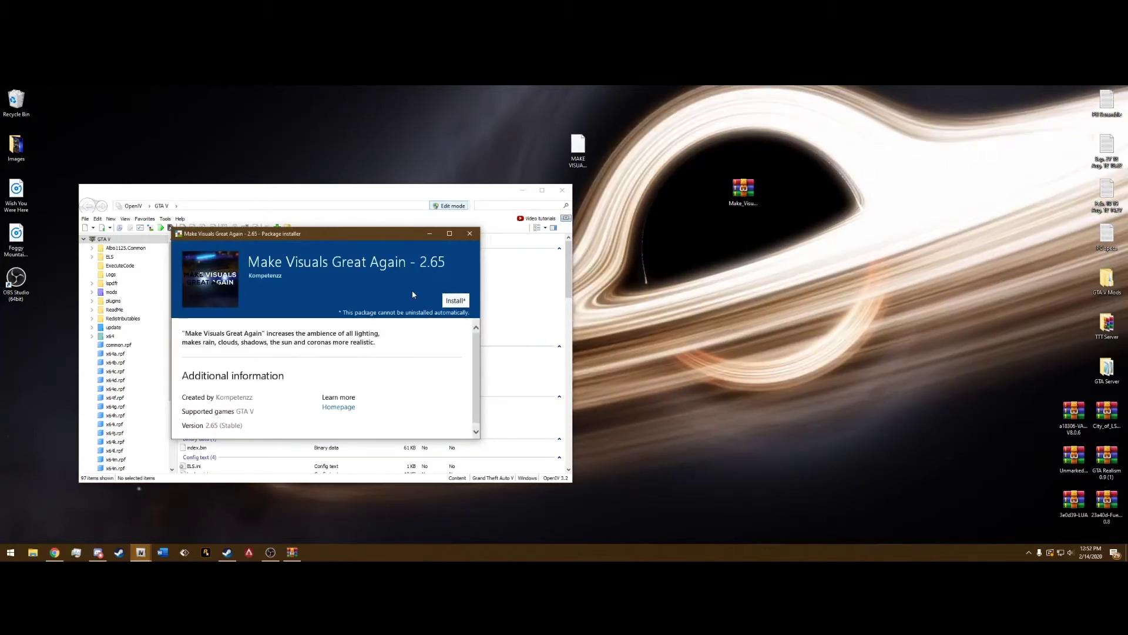
Step: Install the package into the mods folder and dismiss the installer once it succeeds
click(455, 300)
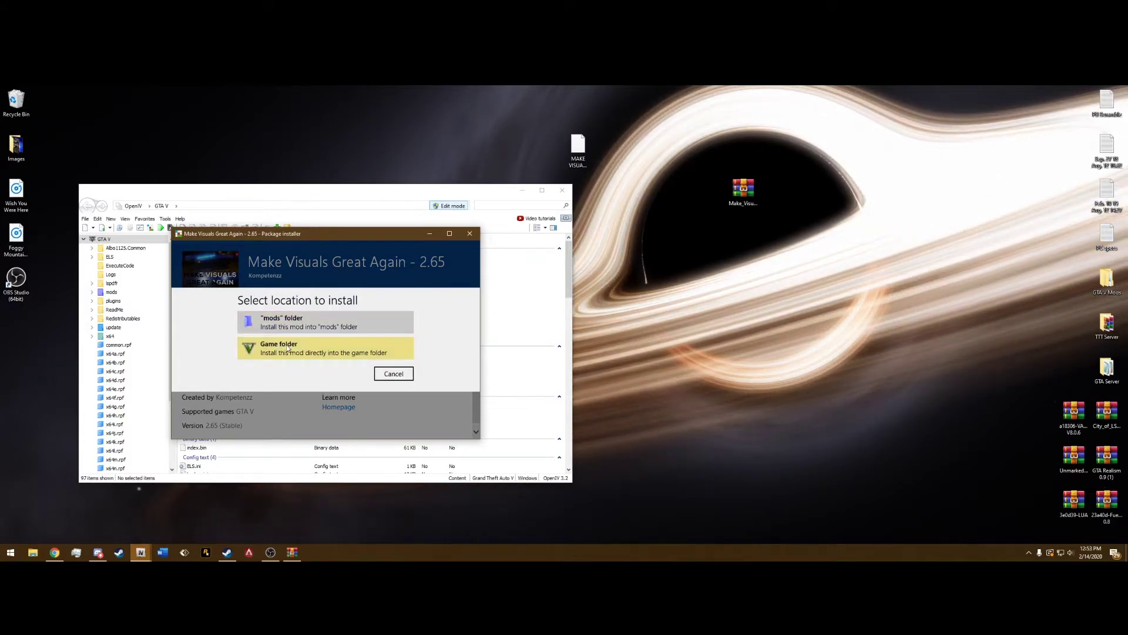
click(306, 322)
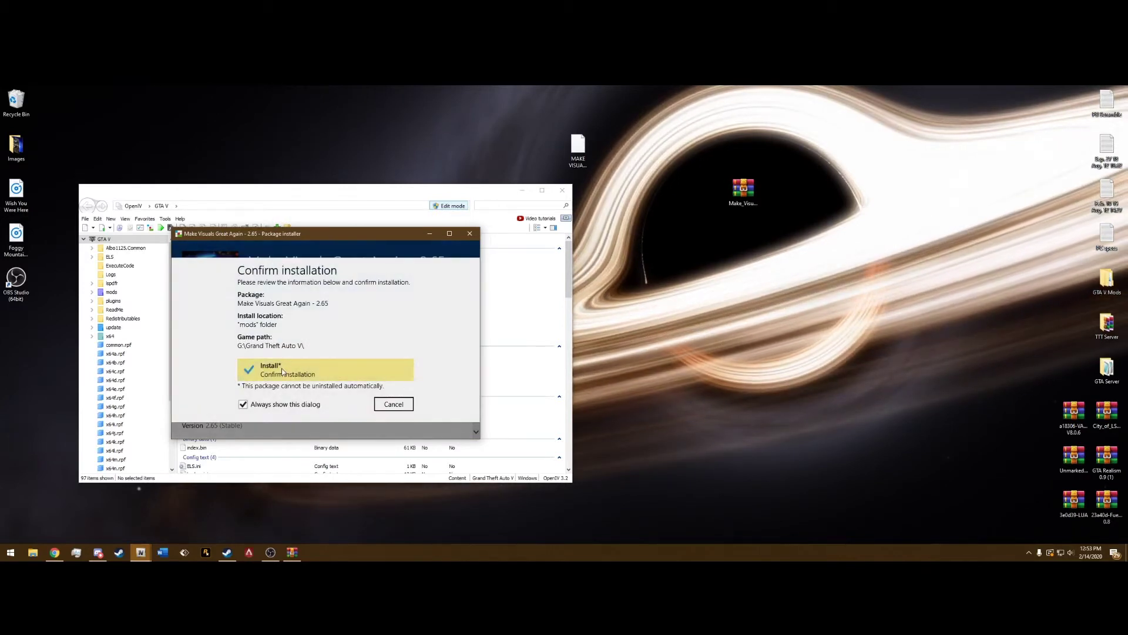
click(282, 371)
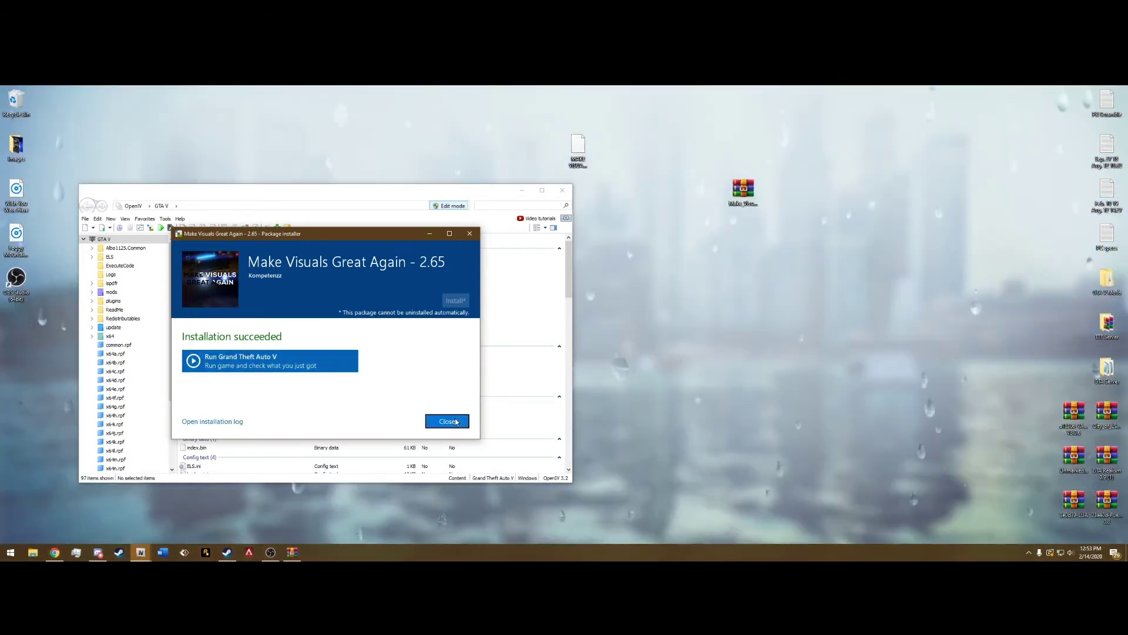
click(448, 421)
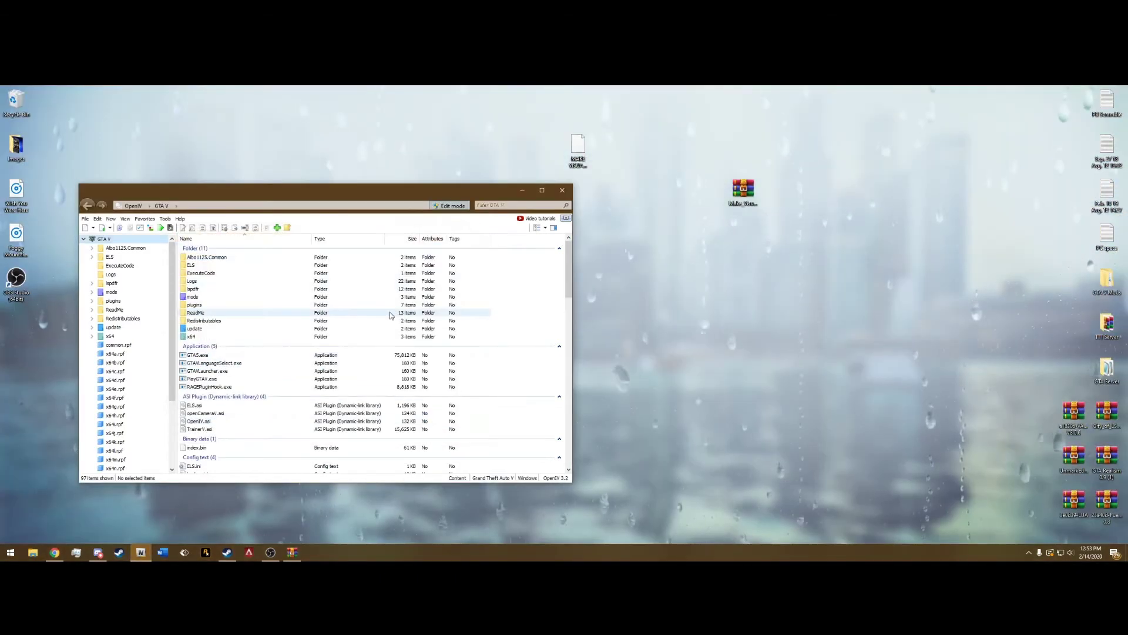
Step: Close OpenIV and delete the .oiv package file from the desktop
click(563, 192)
drag(541, 104, 616, 187)
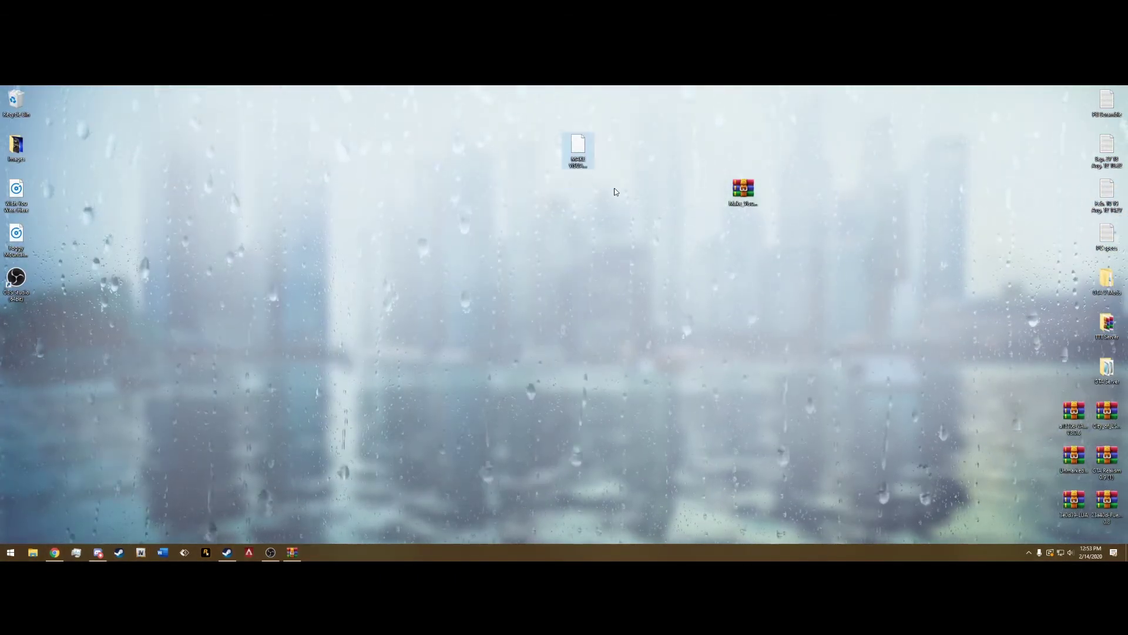
key(Delete)
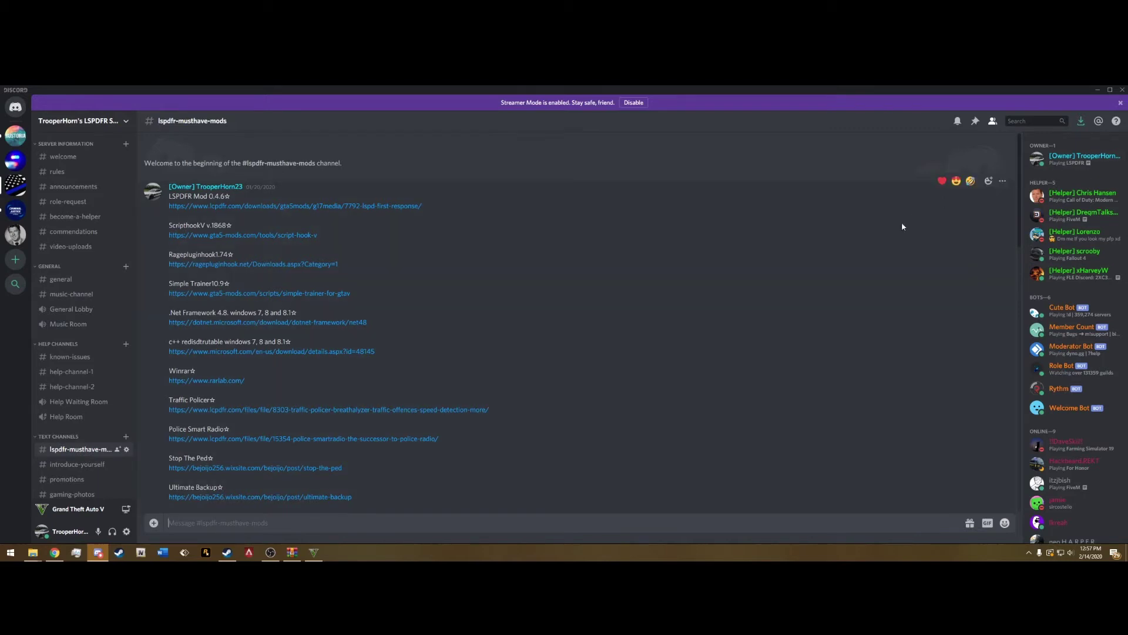
click(1073, 159)
click(786, 246)
drag(168, 197, 218, 460)
click(586, 315)
scroll(527, 307, down, 5)
scroll(447, 346, up, 5)
scroll(364, 389, down, 6)
drag(164, 336, 367, 330)
click(524, 285)
scroll(194, 212, down, 3)
scroll(194, 211, down, 3)
scroll(163, 203, up, 2)
drag(163, 203, 414, 428)
click(547, 363)
scroll(548, 363, down, 6)
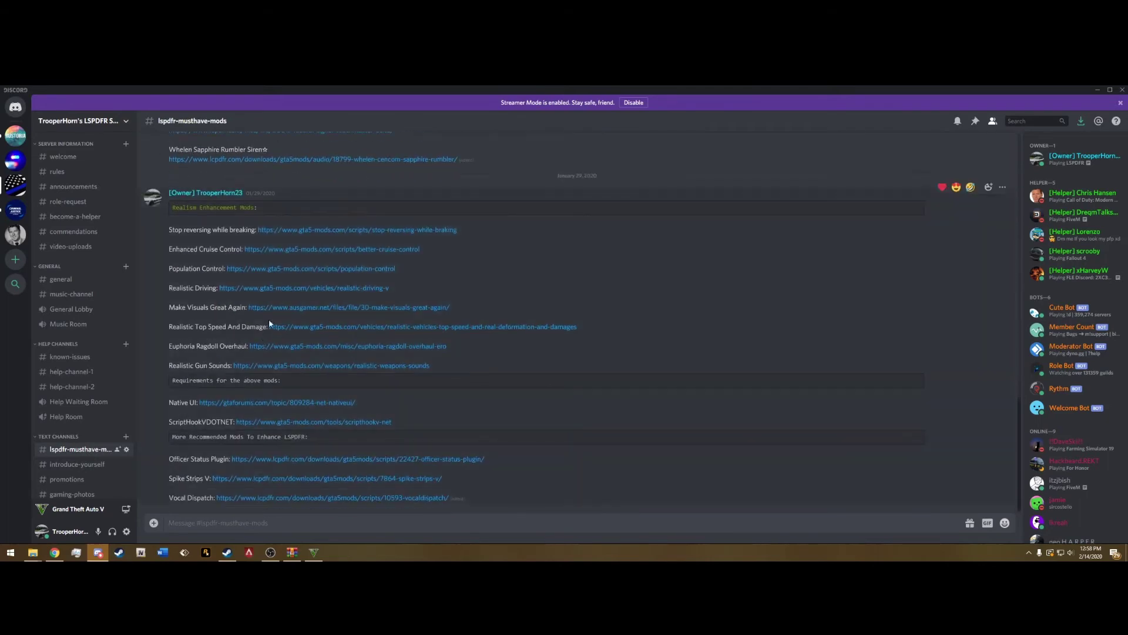
scroll(503, 301, up, 6)
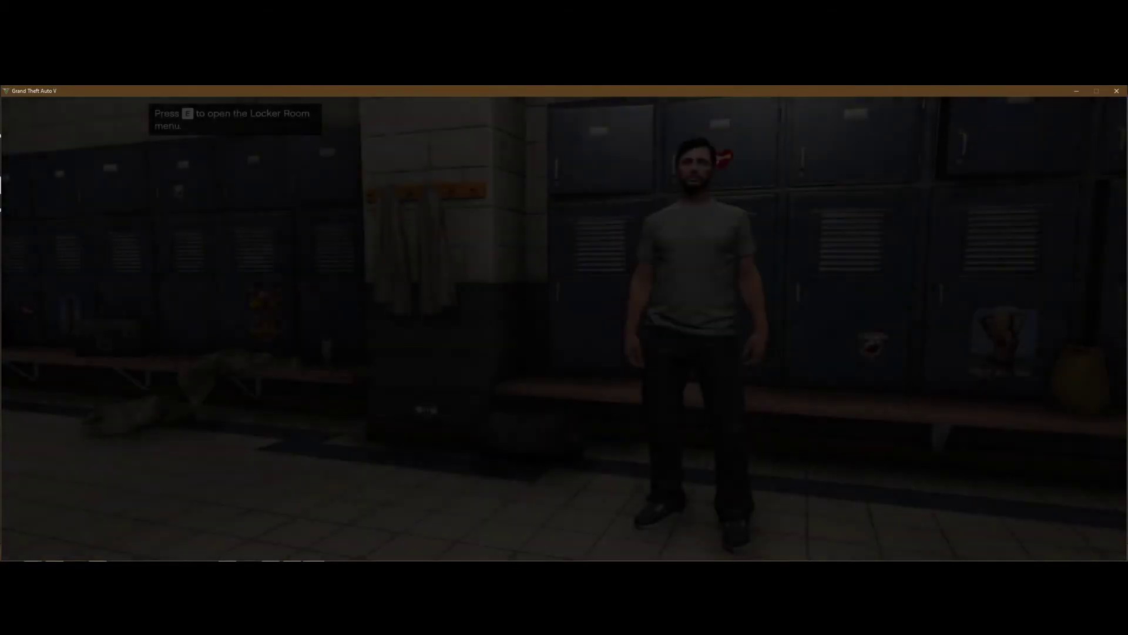
Step: Open the LSPDFR 0.4 locker room menu at Downtown Police Station
key(e)
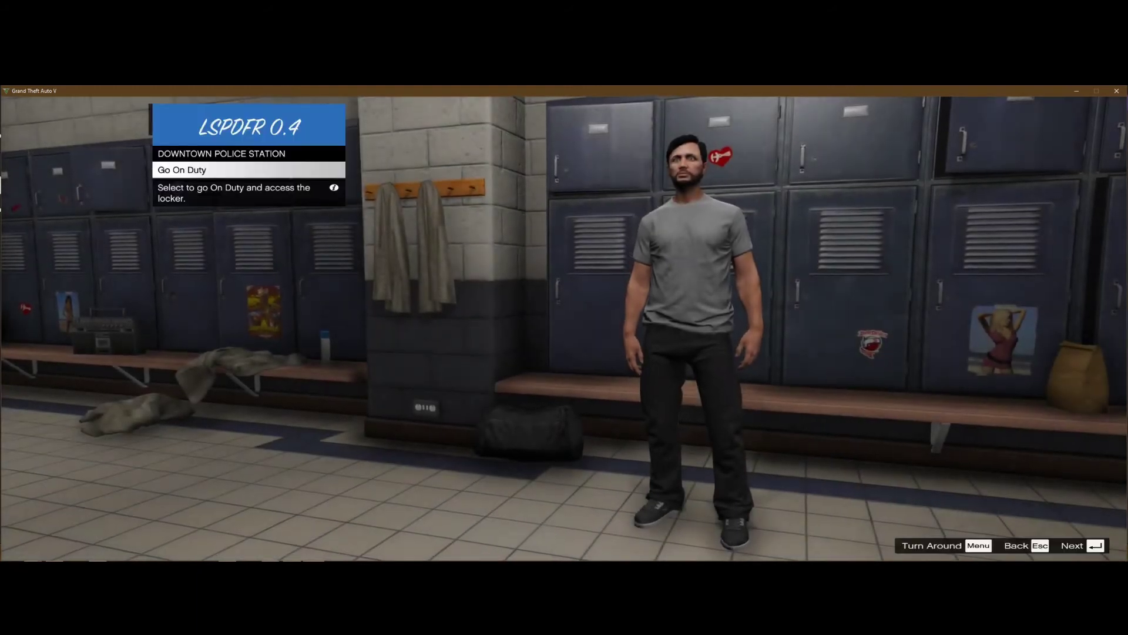